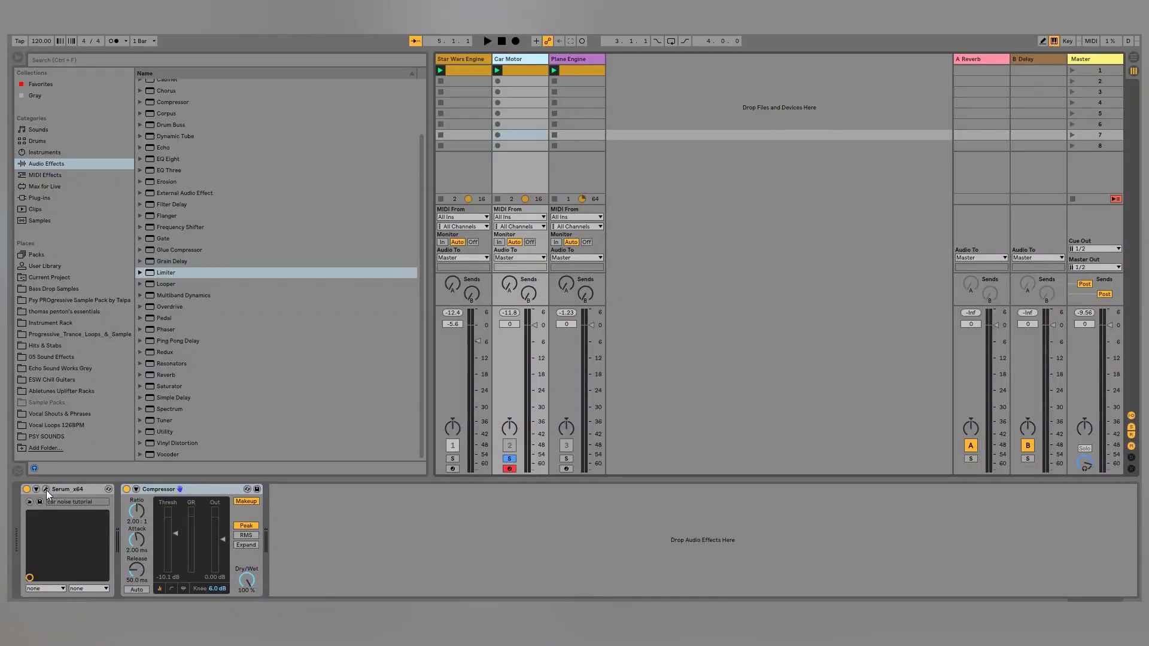
Step: Play the Car Motor Serum patch while dragging the LFO 1 level line higher, then stop
left_click(45, 490)
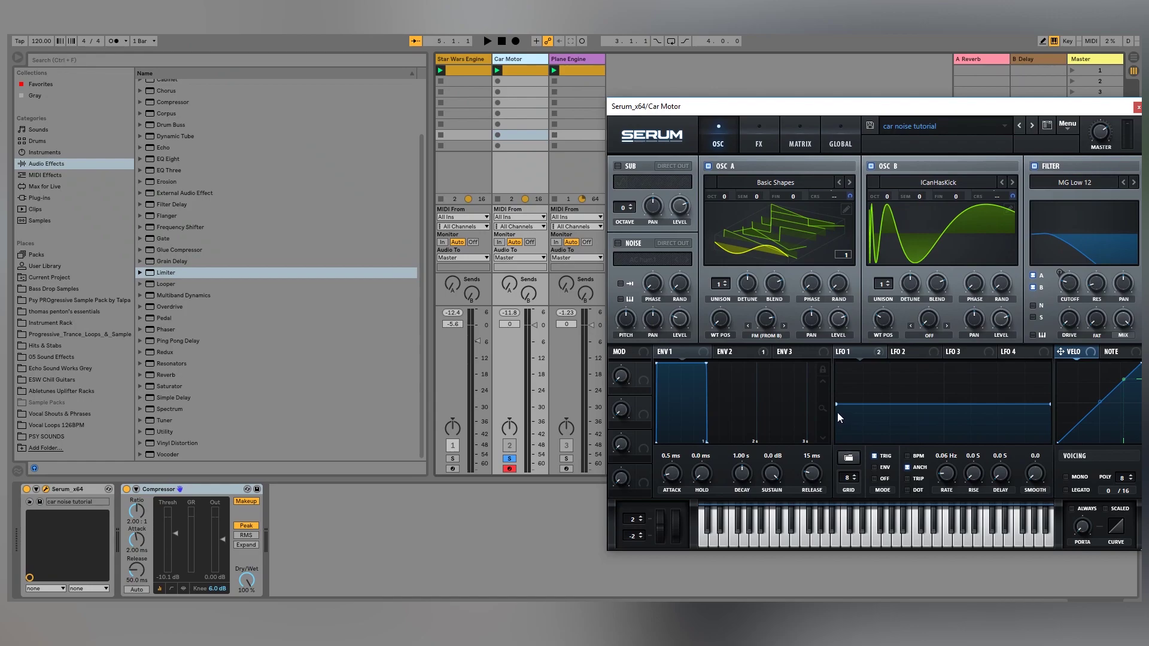
key("space")
mouse_move(836, 405)
left_mouse_down()
mouse_move(835, 381)
mouse_move(824, 432)
mouse_move(826, 413)
left_mouse_up()
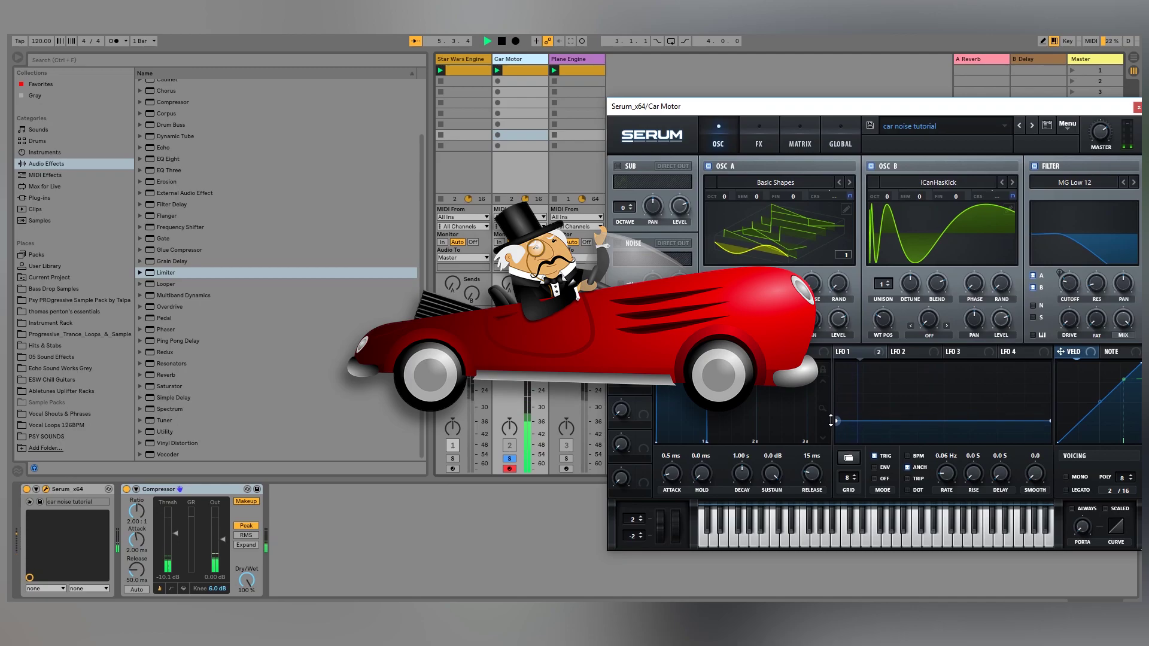
mouse_move(835, 412)
left_mouse_down()
mouse_move(846, 399)
mouse_move(842, 410)
left_mouse_up()
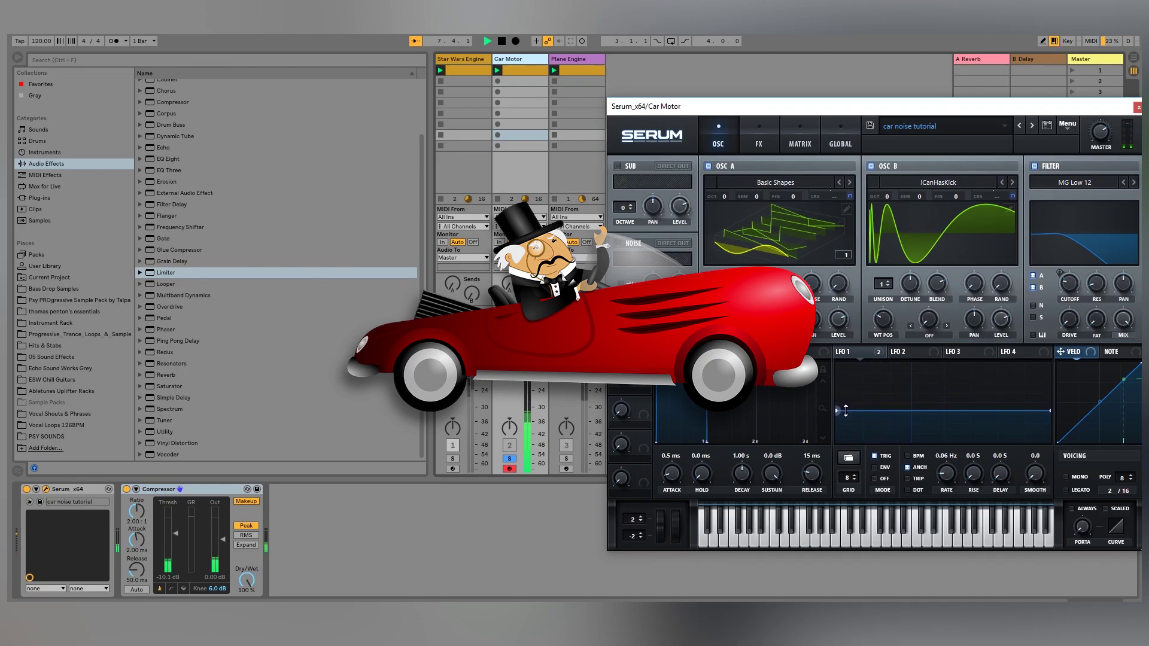
key("space")
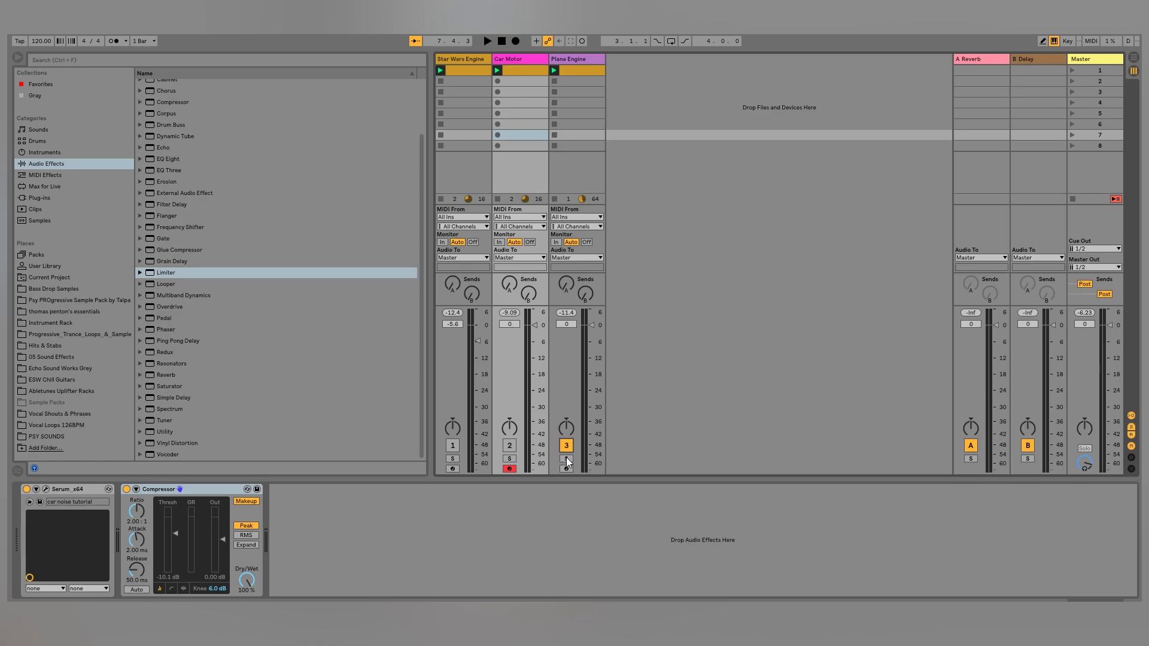
Step: Start playback to hear the engine sounds
key("space")
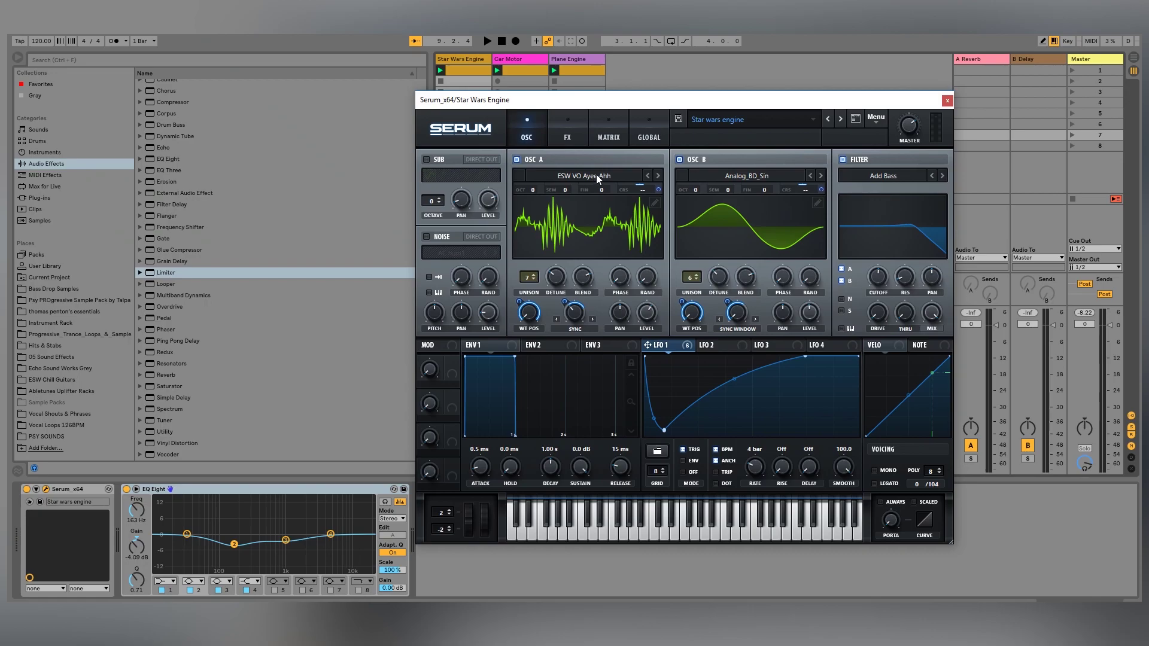
left_click(616, 176)
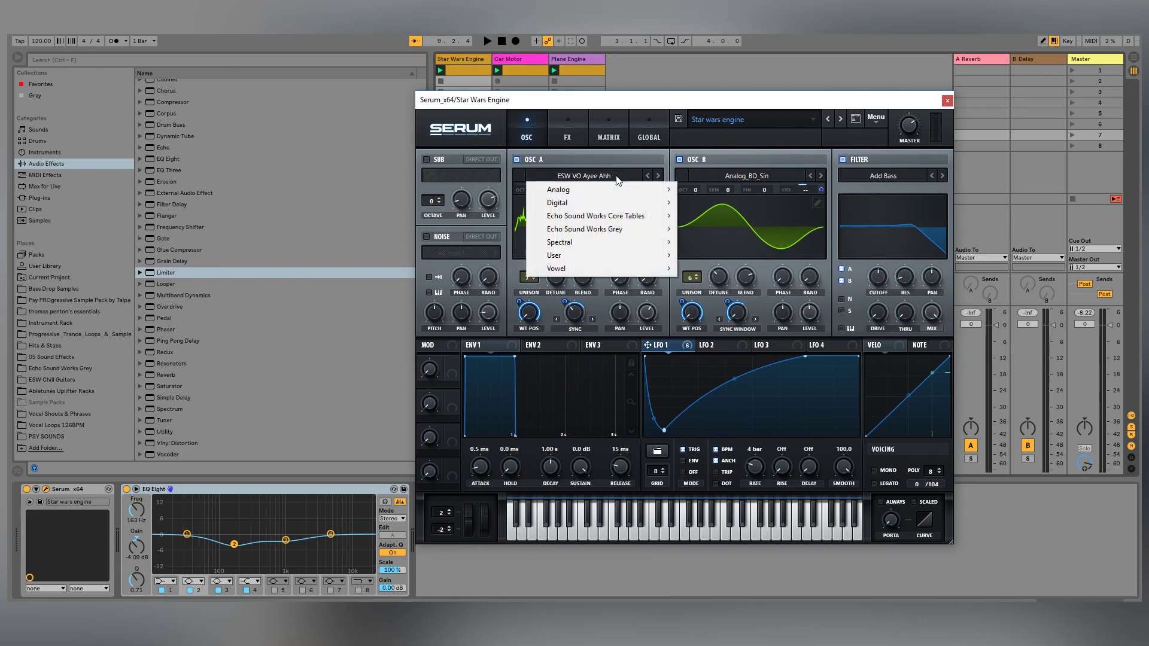
mouse_move(603, 218)
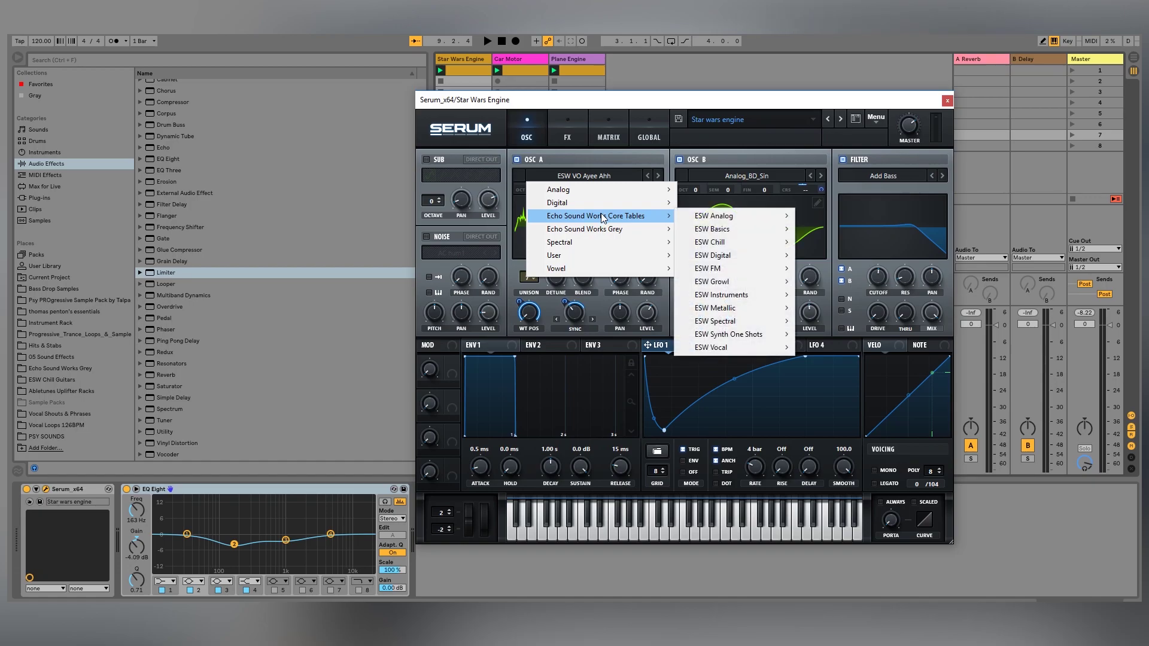
mouse_move(745, 348)
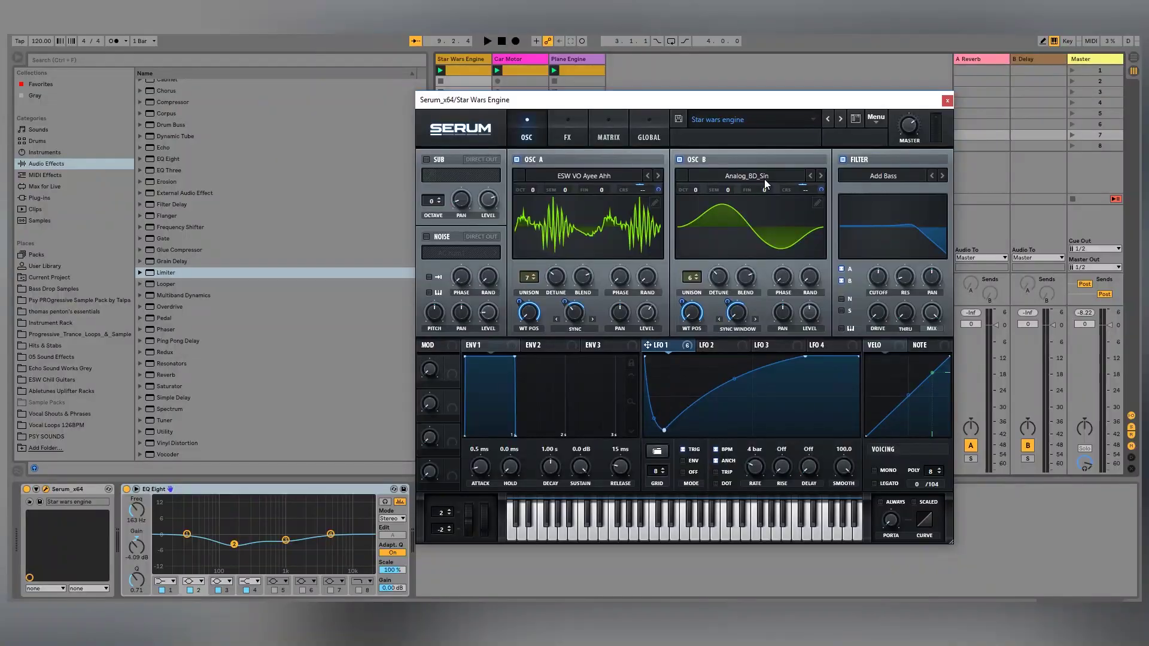
Step: Sweep oscillator A's wavetable position through 131, then return it to 1
left_click(610, 178)
key("Escape")
left_click_drag(523, 309, 566, 232)
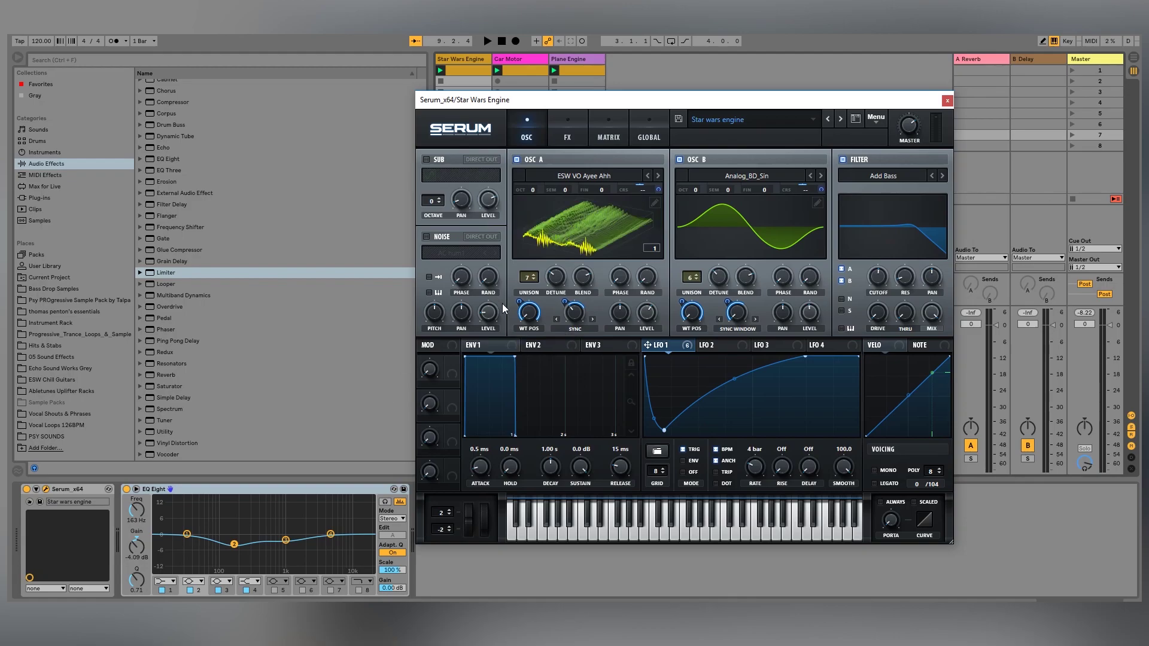
left_click_drag(527, 318, 512, 363)
mouse_move(527, 319)
left_mouse_down()
mouse_move(565, 222)
mouse_move(525, 330)
left_mouse_up()
Step: Set oscillator A's warp amount to about 1.5%
right_click(573, 319)
left_click_drag(573, 319, 581, 297)
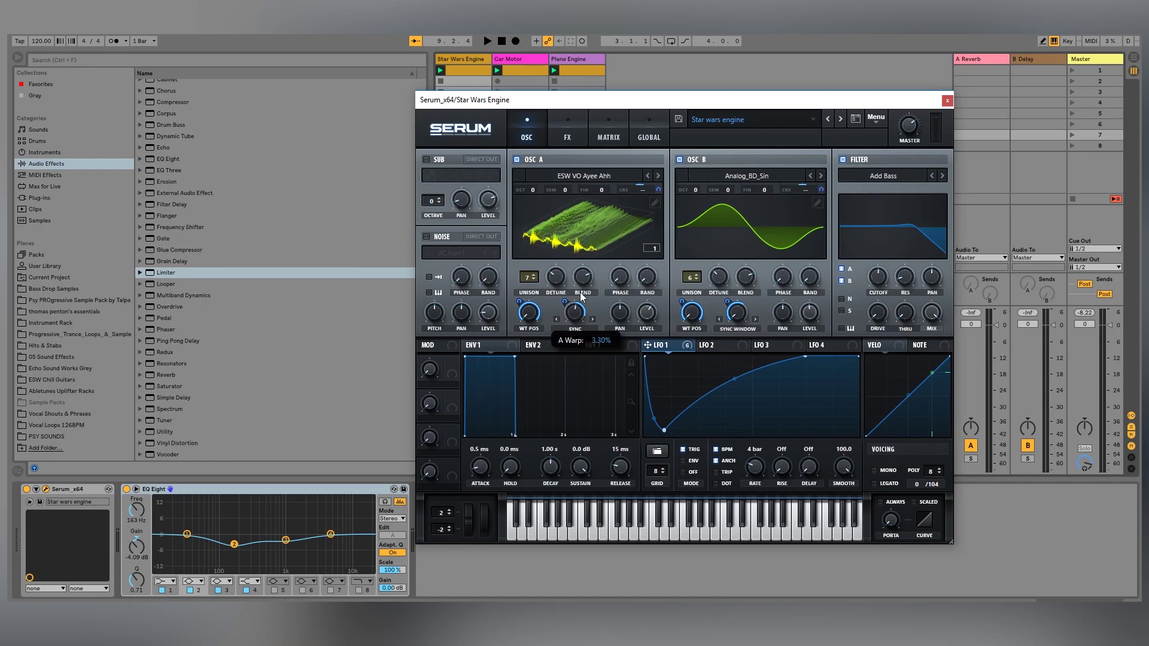
left_click_drag(610, 257, 566, 319)
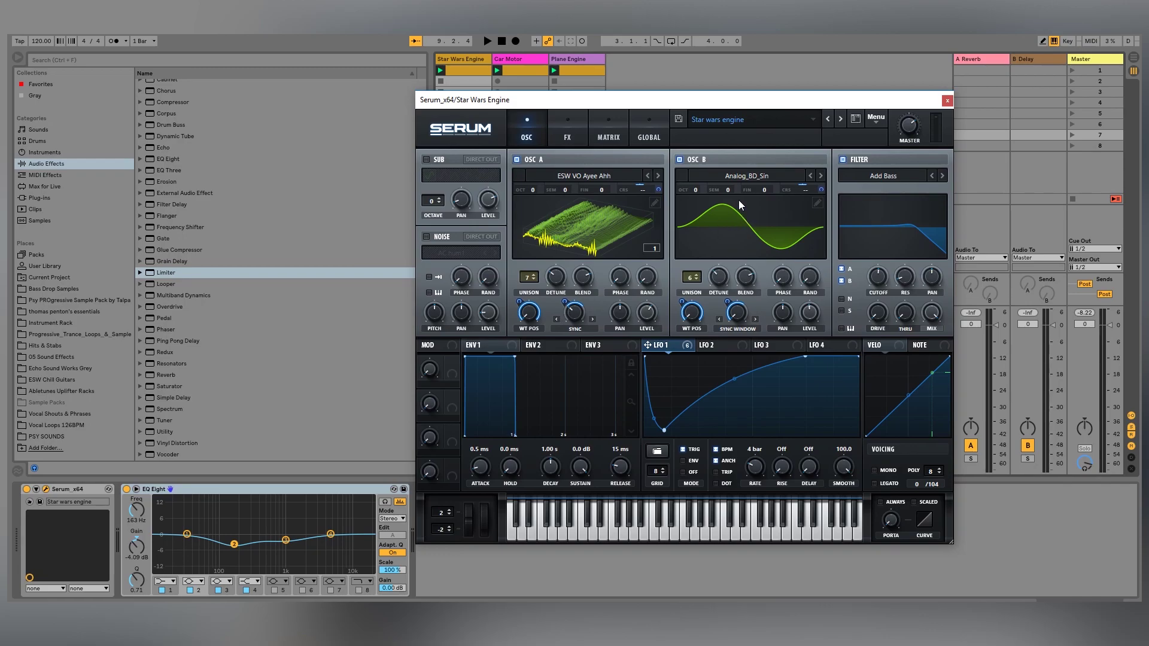
Step: Sweep oscillator B's wavetable position up to 168
right_click(691, 317)
left_click(692, 317)
left_click_drag(697, 291, 677, 272)
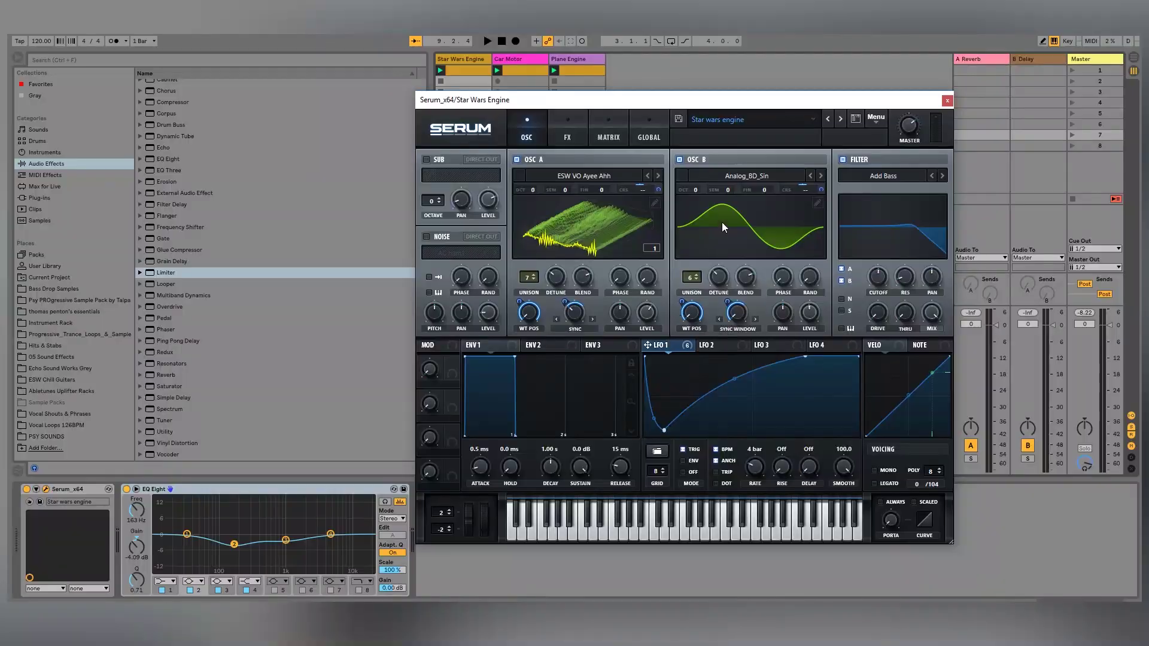
left_click_drag(722, 227, 718, 247)
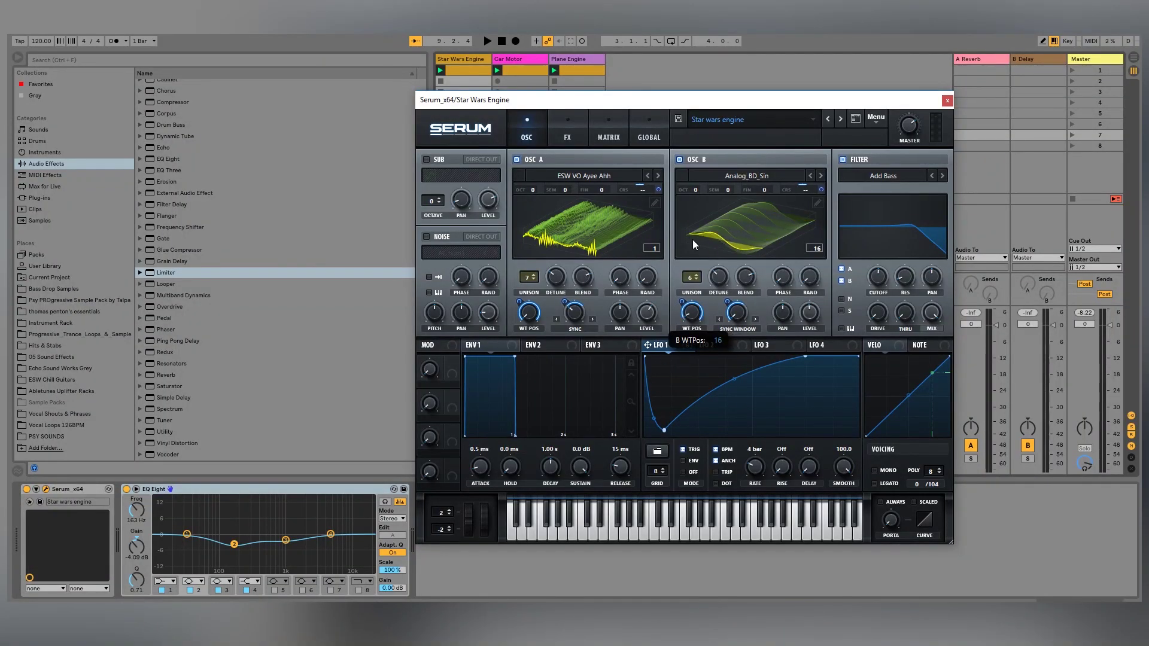
Step: Drag oscillator B's wavetable position up to 256, then back down to 1
left_click_drag(694, 244, 713, 166)
left_click_drag(694, 201, 652, 327)
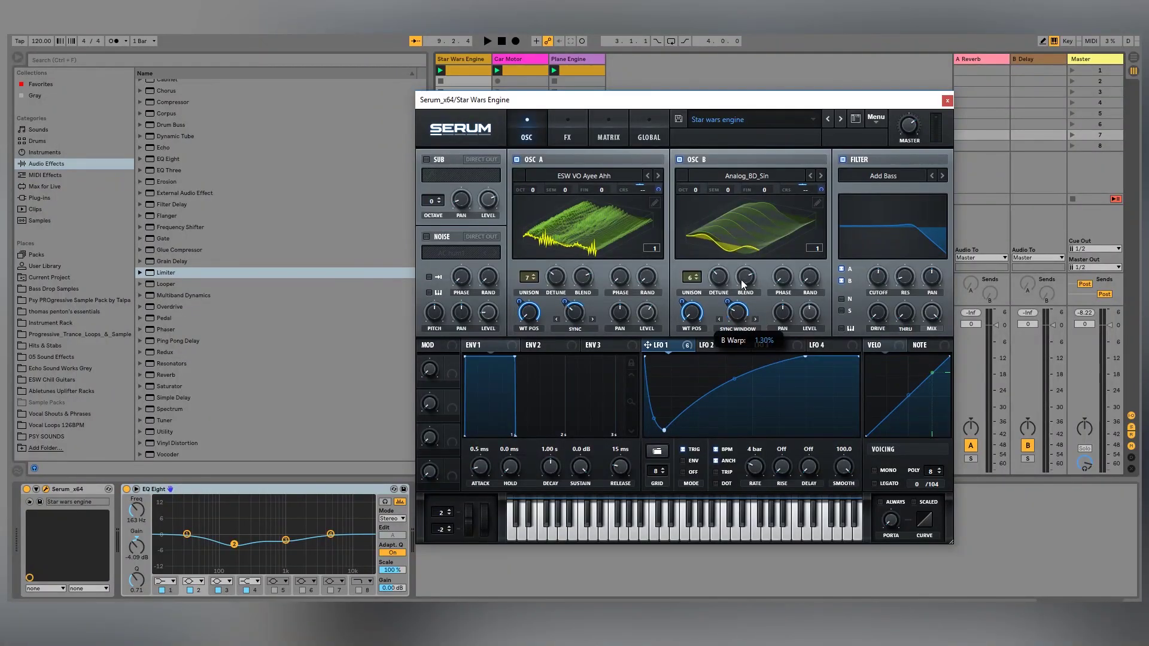
left_click_drag(743, 283, 773, 223)
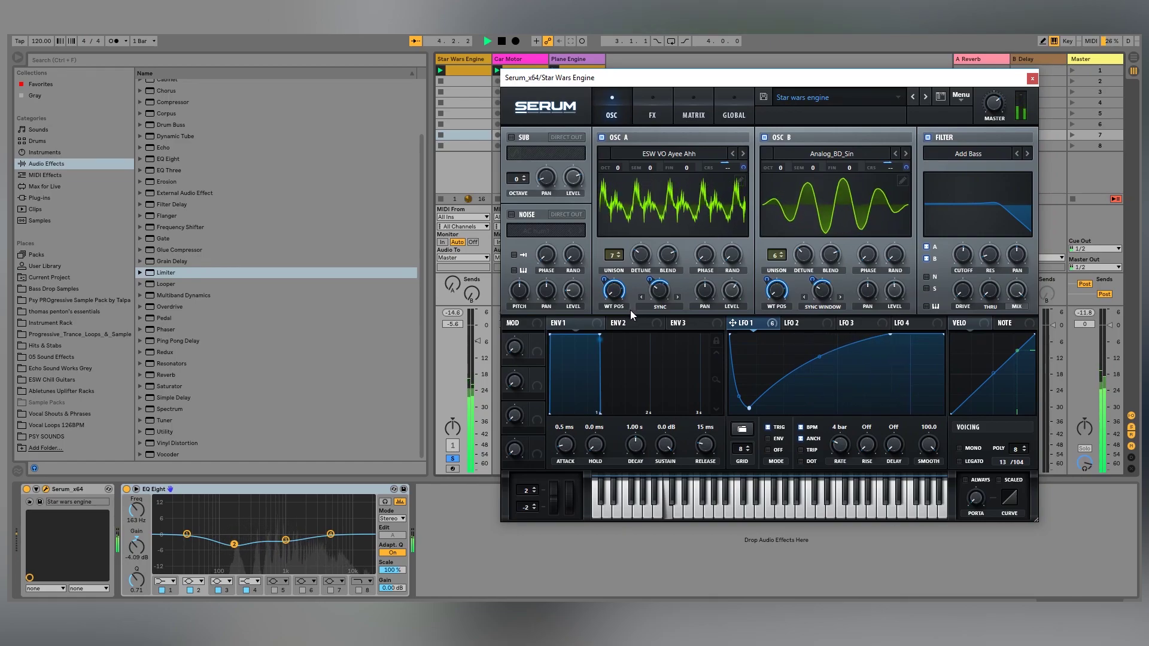
Step: Stop playback and set oscillator A's unison to 7 voices and oscillator B's to 4
key("space")
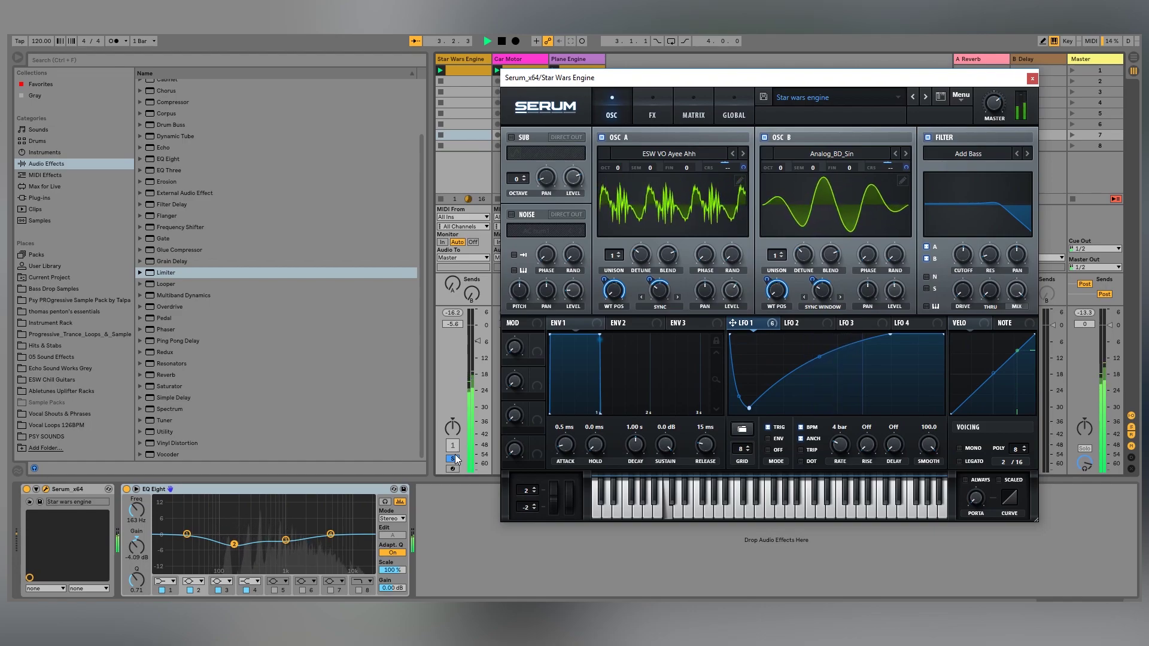
key("space")
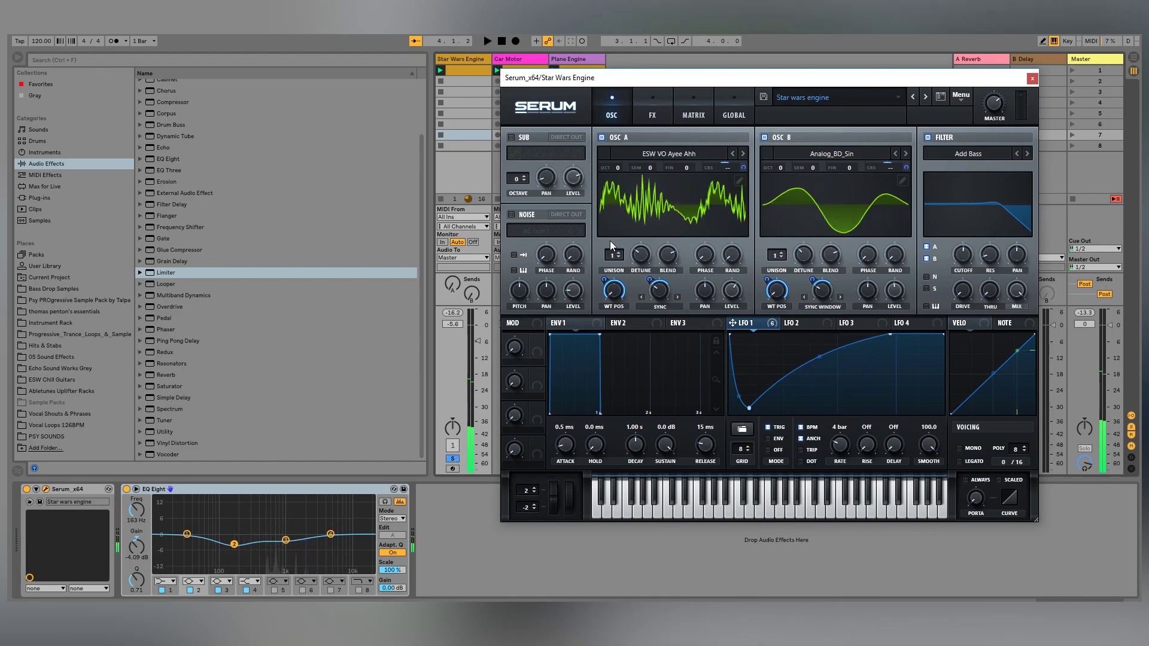
left_click_drag(610, 257, 649, 235)
left_click_drag(775, 256, 782, 239)
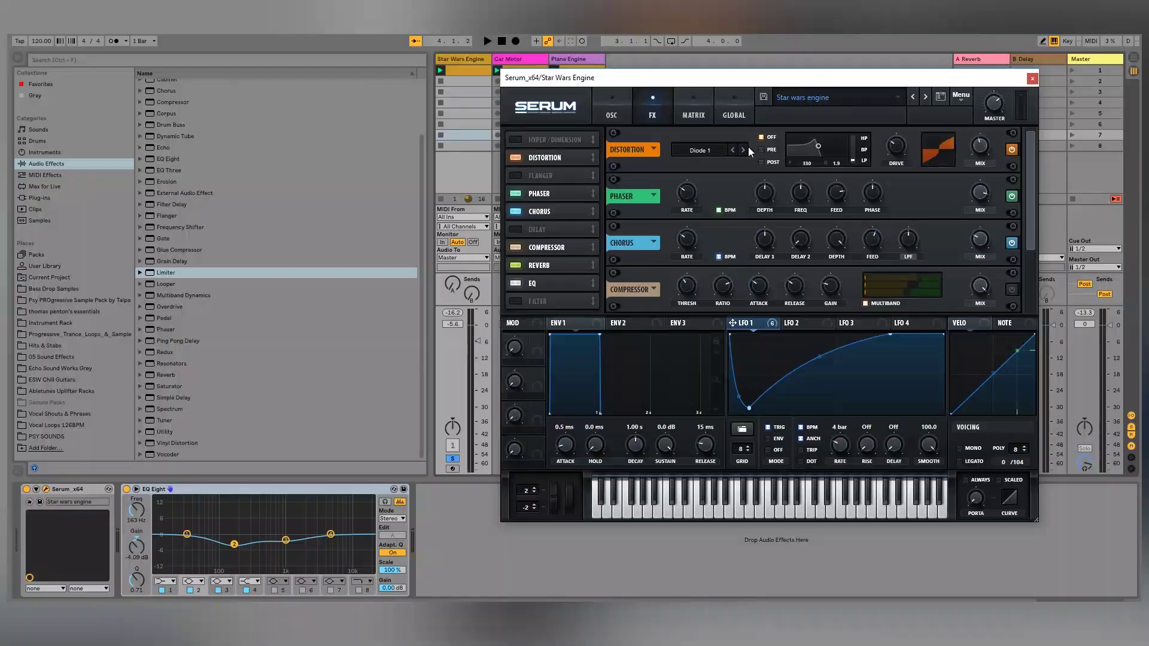
Step: Compare the Star Wars patch with and without the phaser while playing, leaving the phaser on
left_click(1011, 198)
key("space")
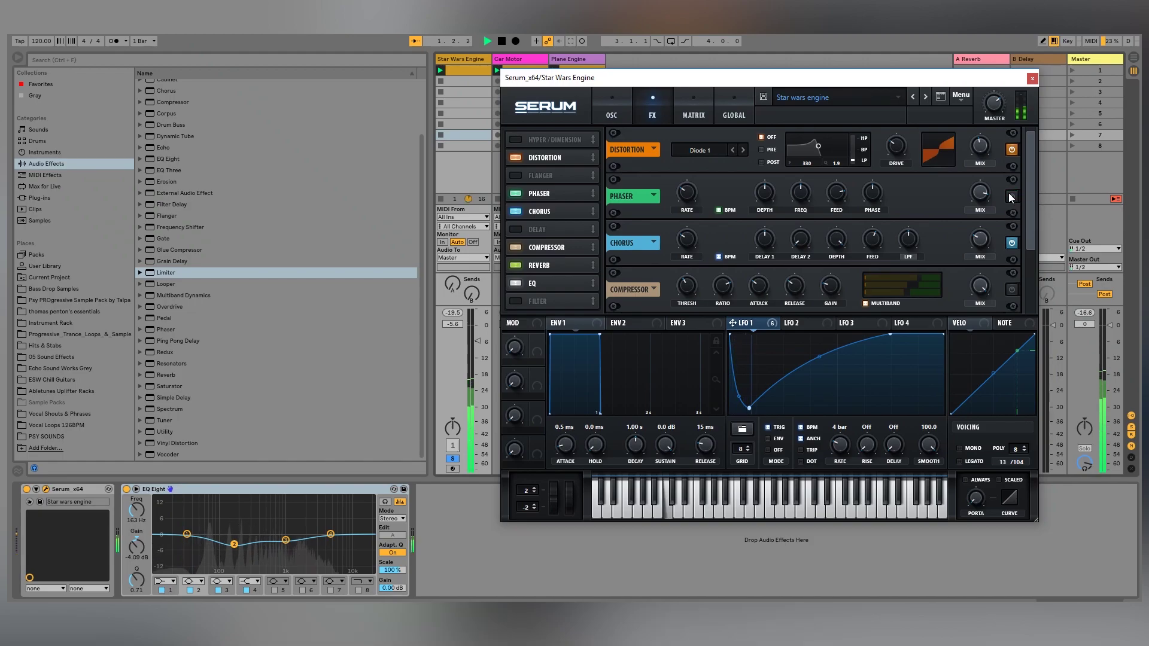
left_click(1011, 196)
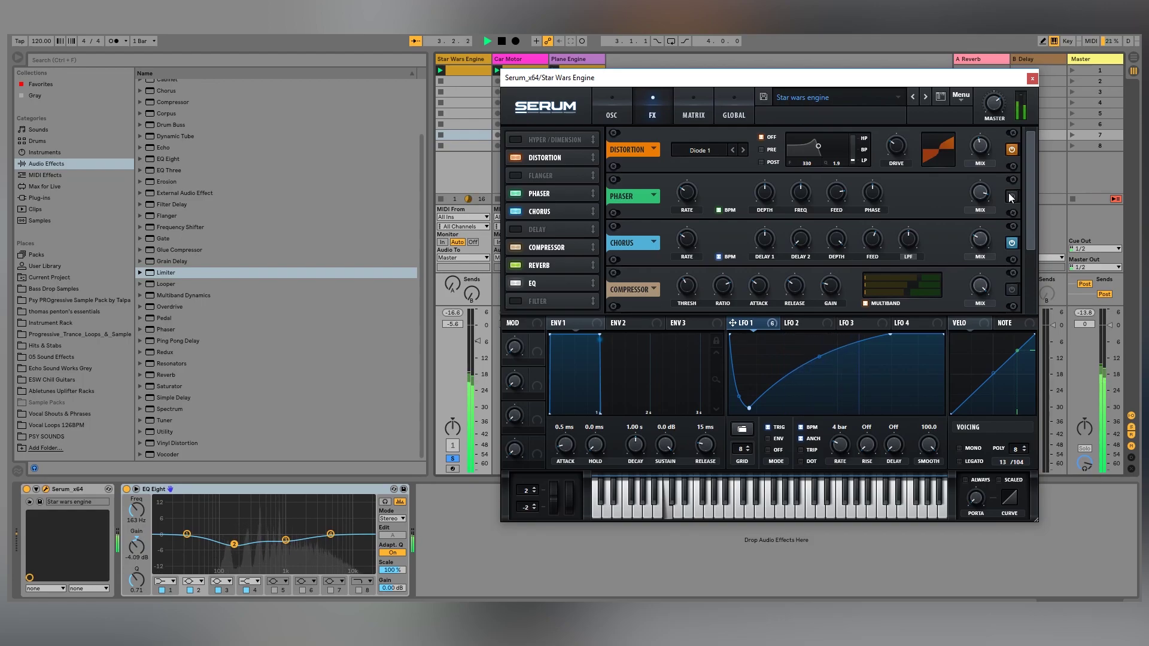
left_click(1009, 195)
key("space")
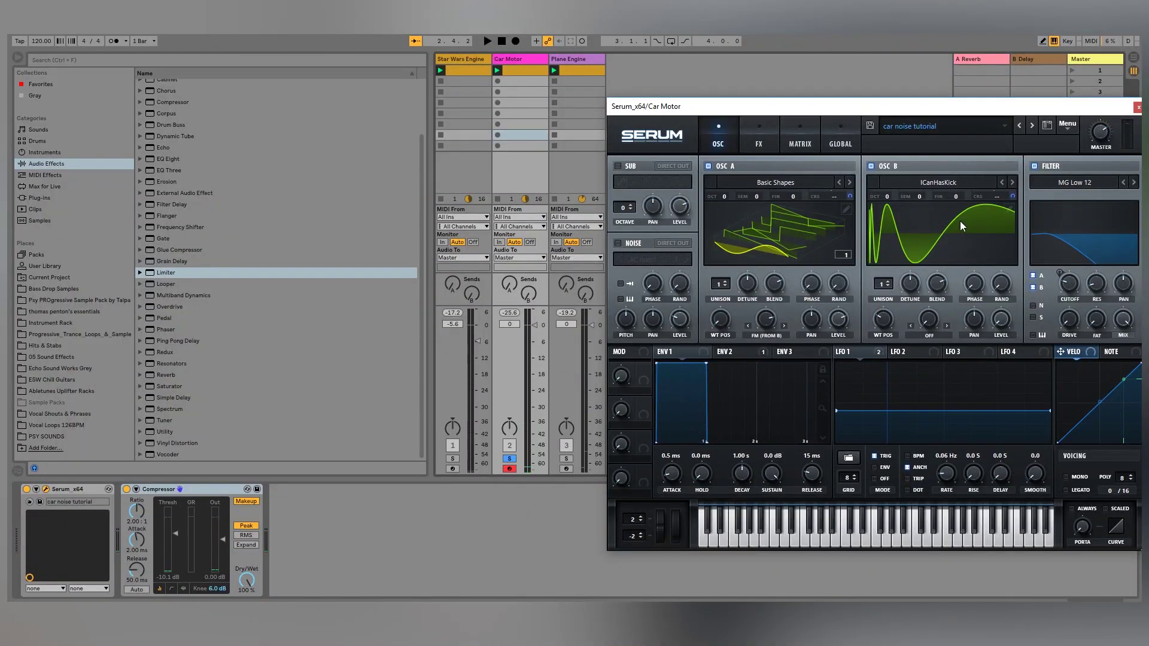
Step: Keep oscillator B on ICanHasKick, show oscillator A flat, and keep its warp on FM (from B)
left_click(931, 182)
mouse_move(943, 215)
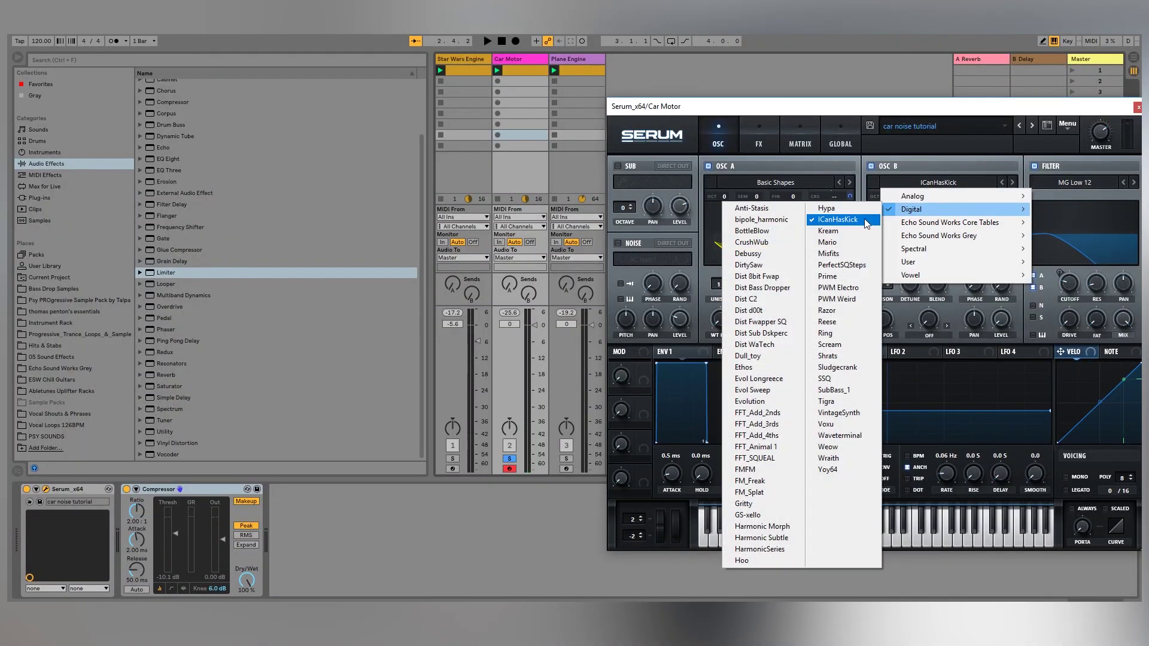
left_click(974, 172)
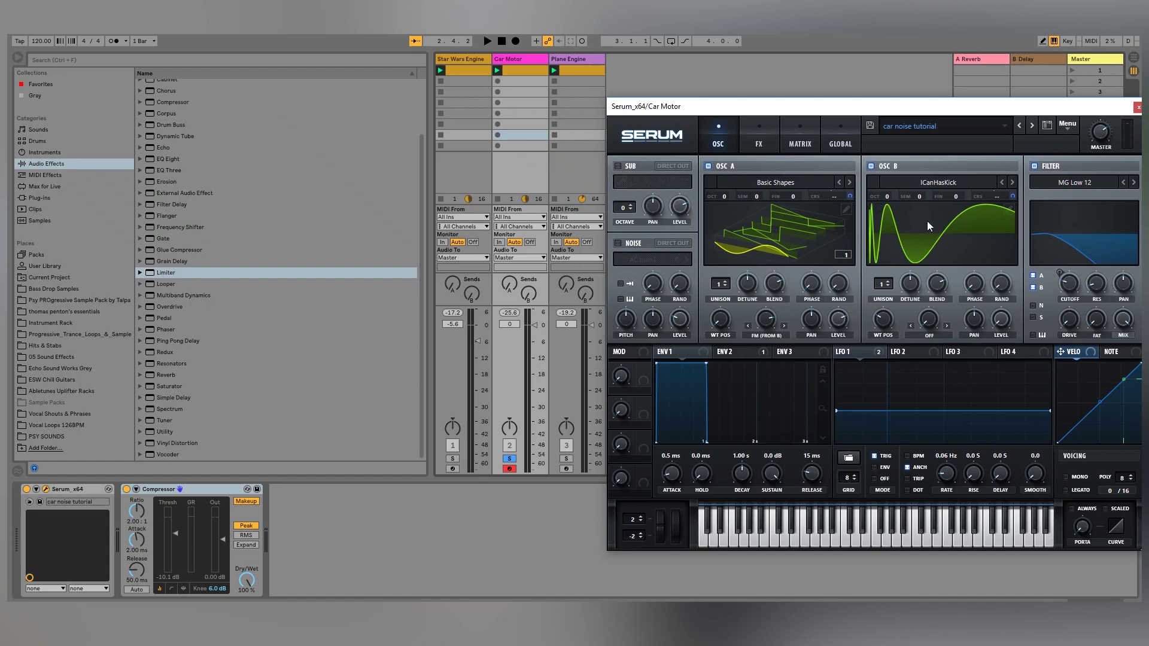
left_click(718, 248)
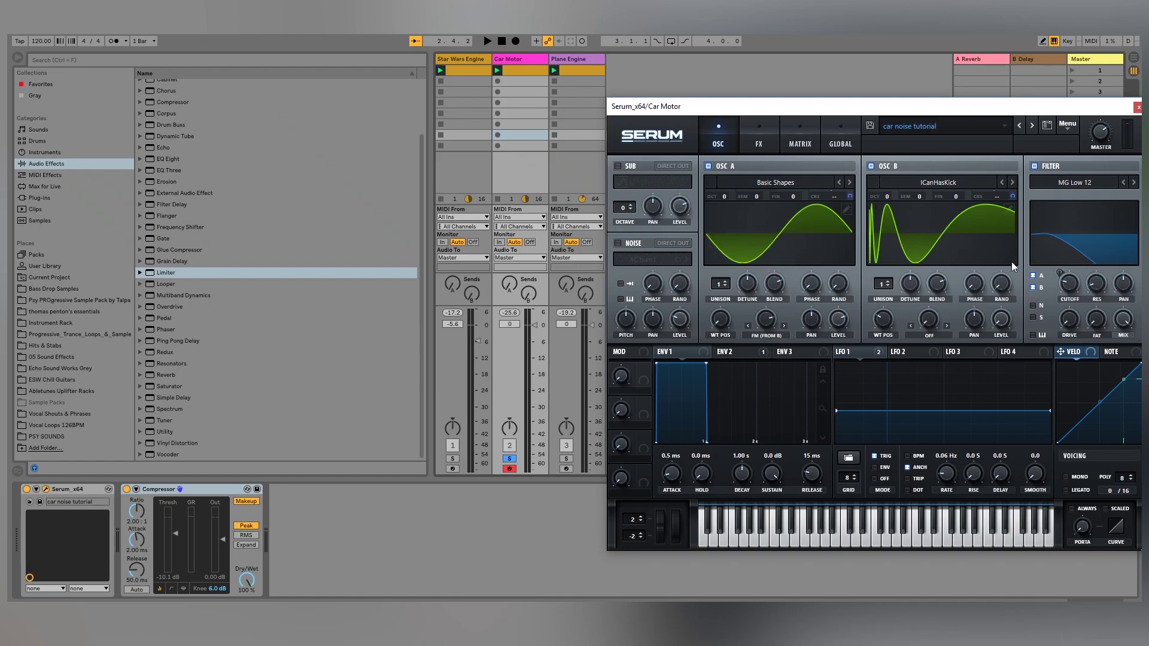
left_click(772, 334)
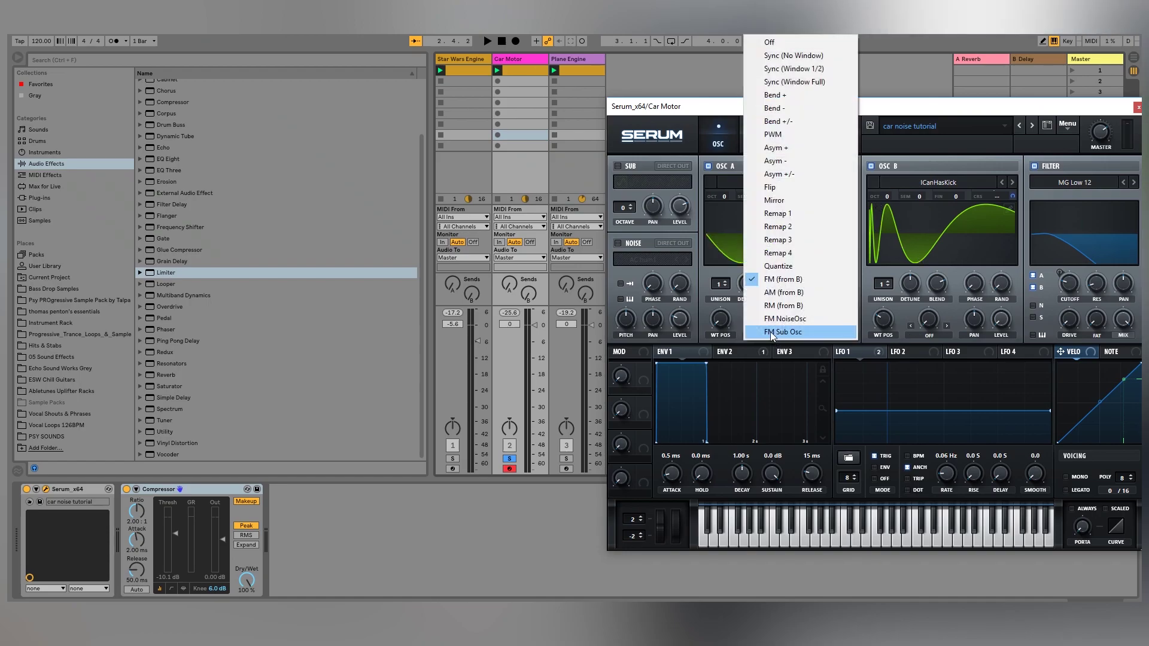
left_click(875, 304)
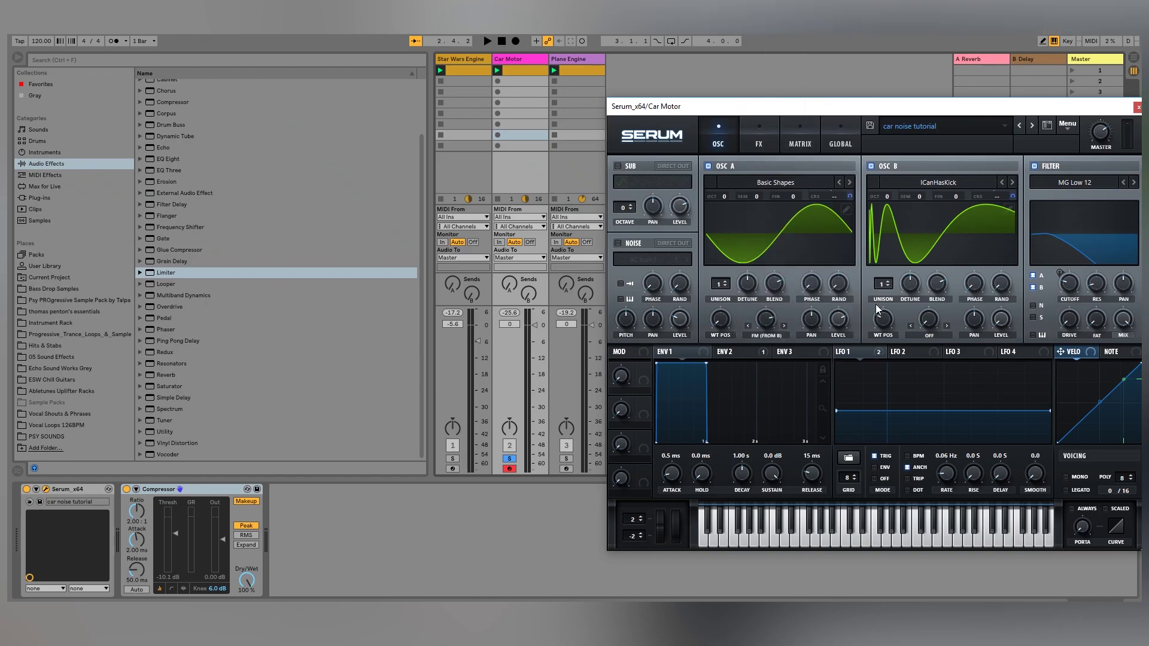
Step: Play the Car Motor patch to hear its FM sound, then check its effects page
right_click(770, 324)
left_click(759, 389)
key("space")
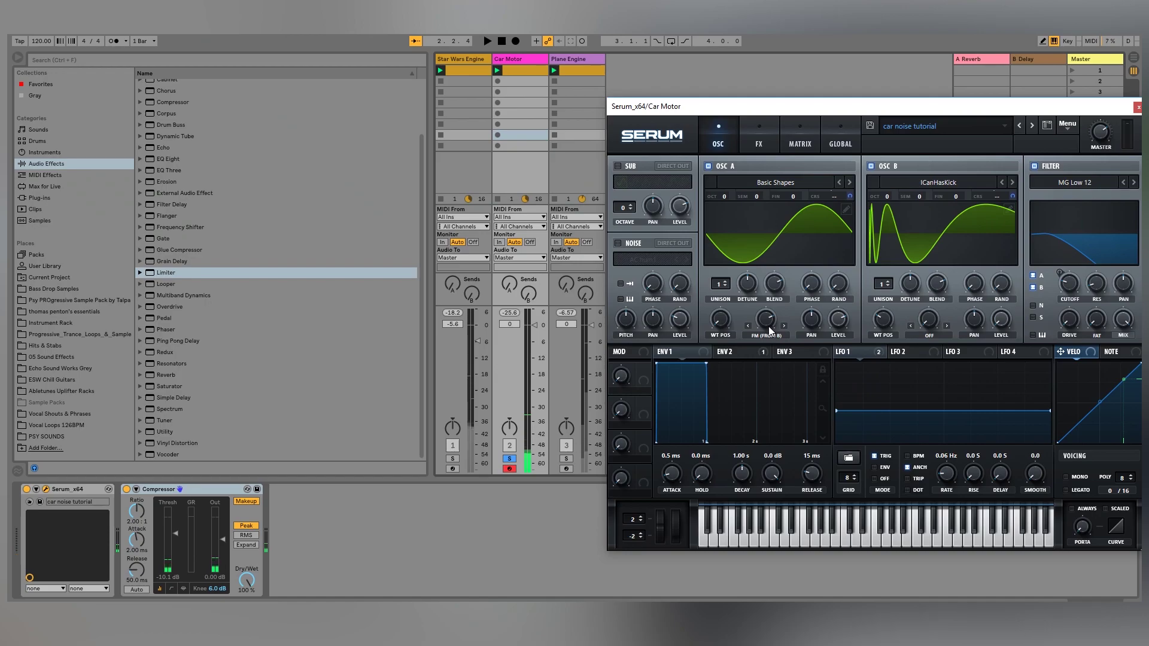
key("space")
key("space")
left_click(759, 144)
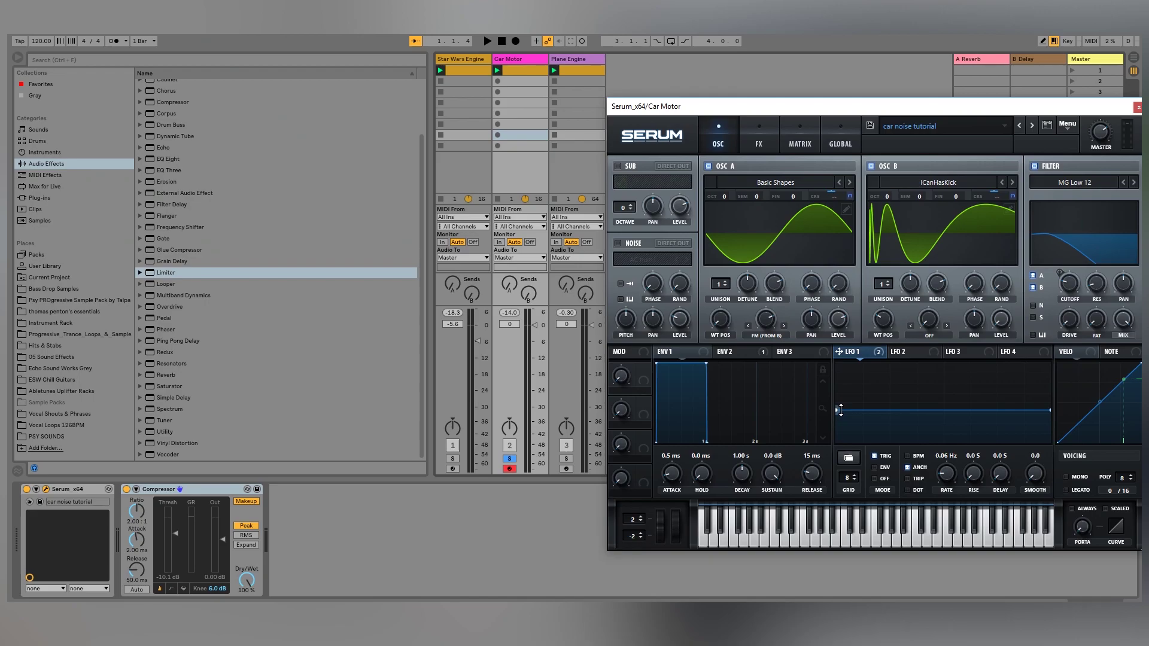
Step: Move the flat LFO 1 line down, up and back down while the Car Motor patch plays
left_click_drag(841, 410, 837, 423)
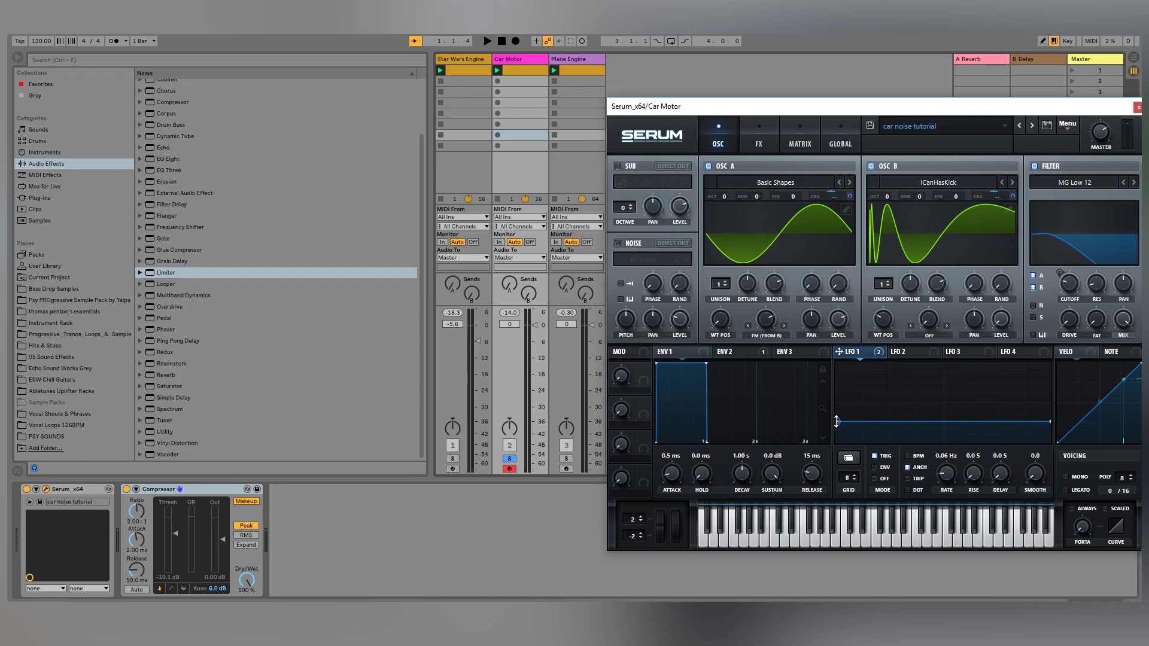
key("space")
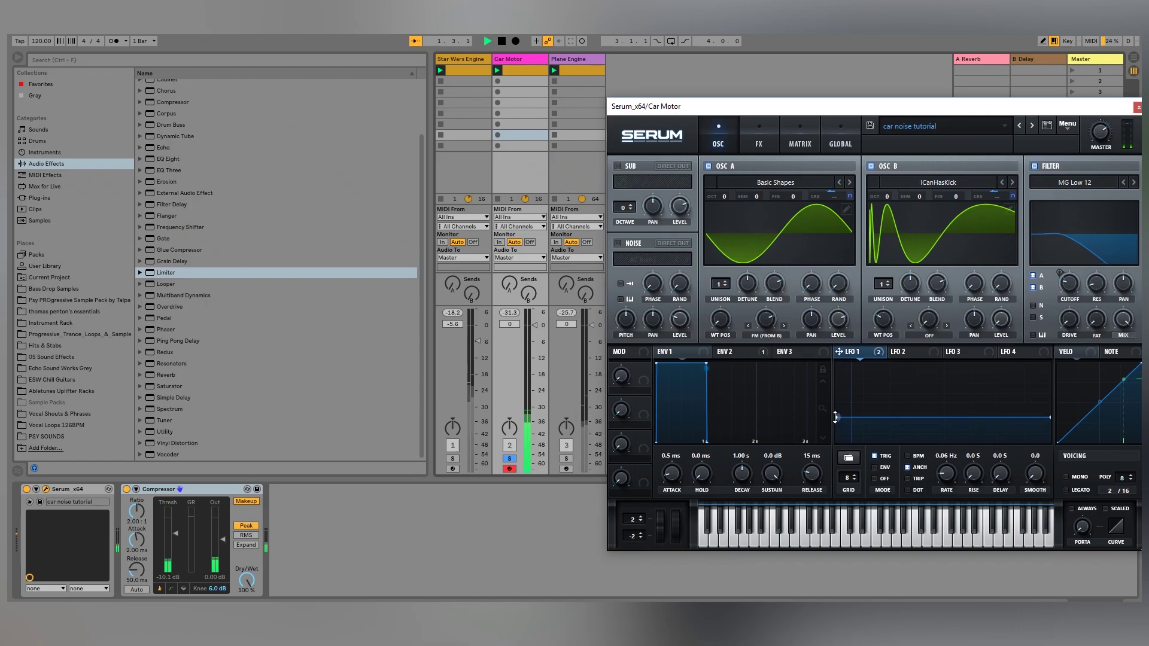
left_click_drag(836, 413, 840, 395)
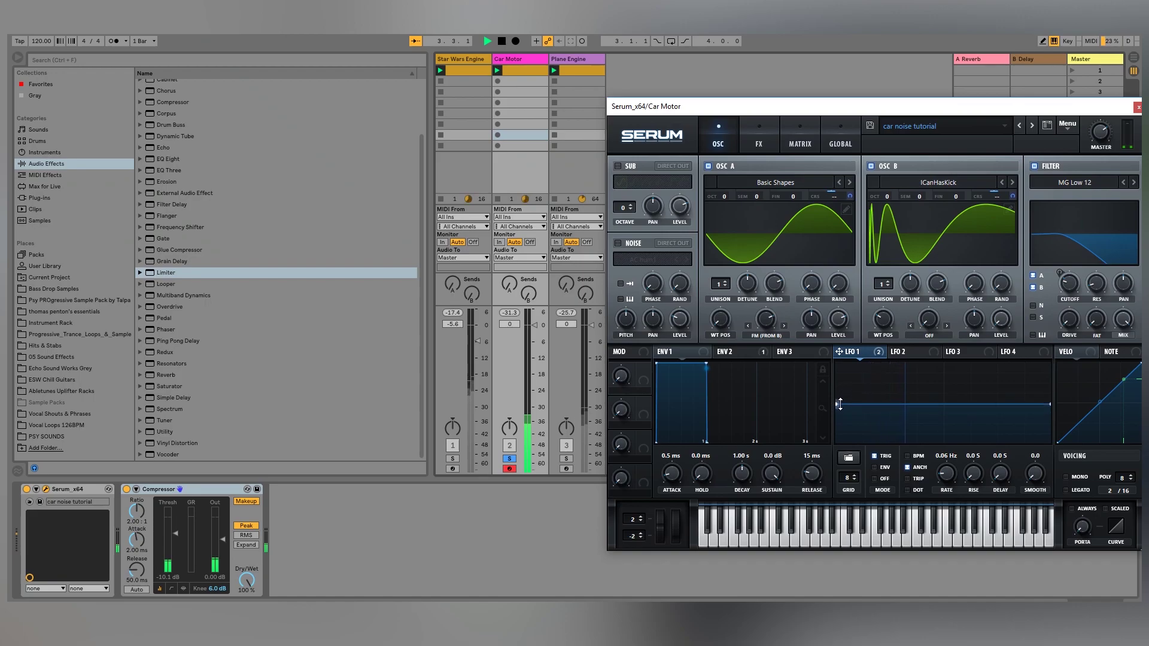
mouse_move(841, 395)
left_mouse_down()
mouse_move(837, 427)
mouse_move(839, 385)
left_mouse_up()
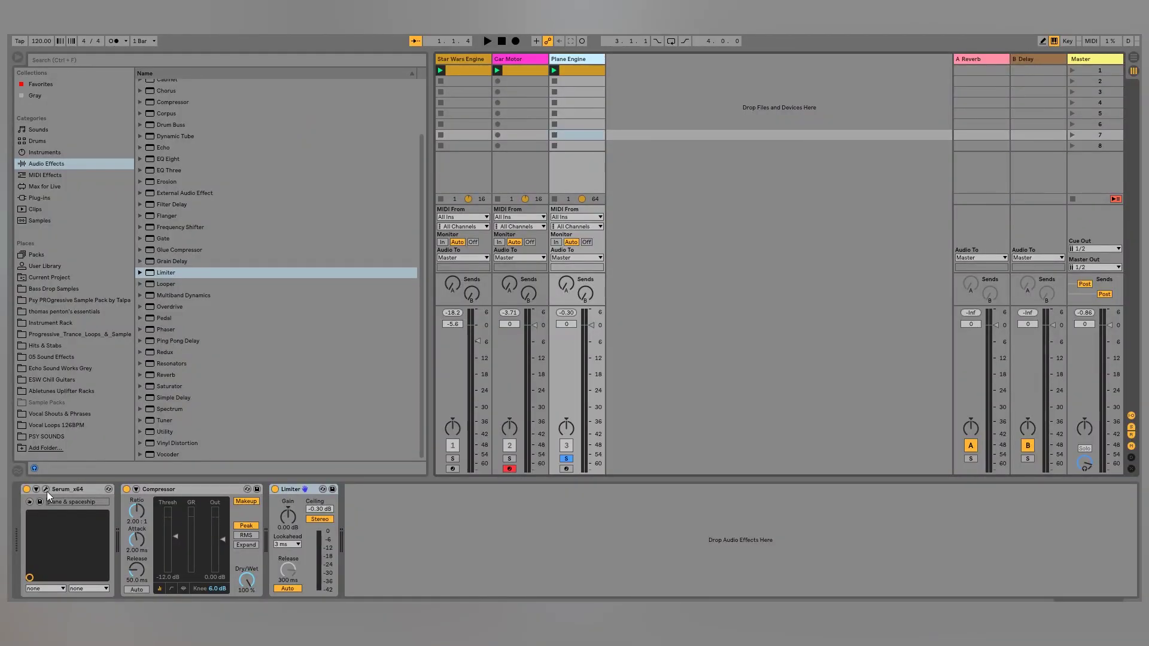
Step: Raise the Plane Engine patch's oscillator A wavetable position from 33 to 52 and play it
left_click(46, 489)
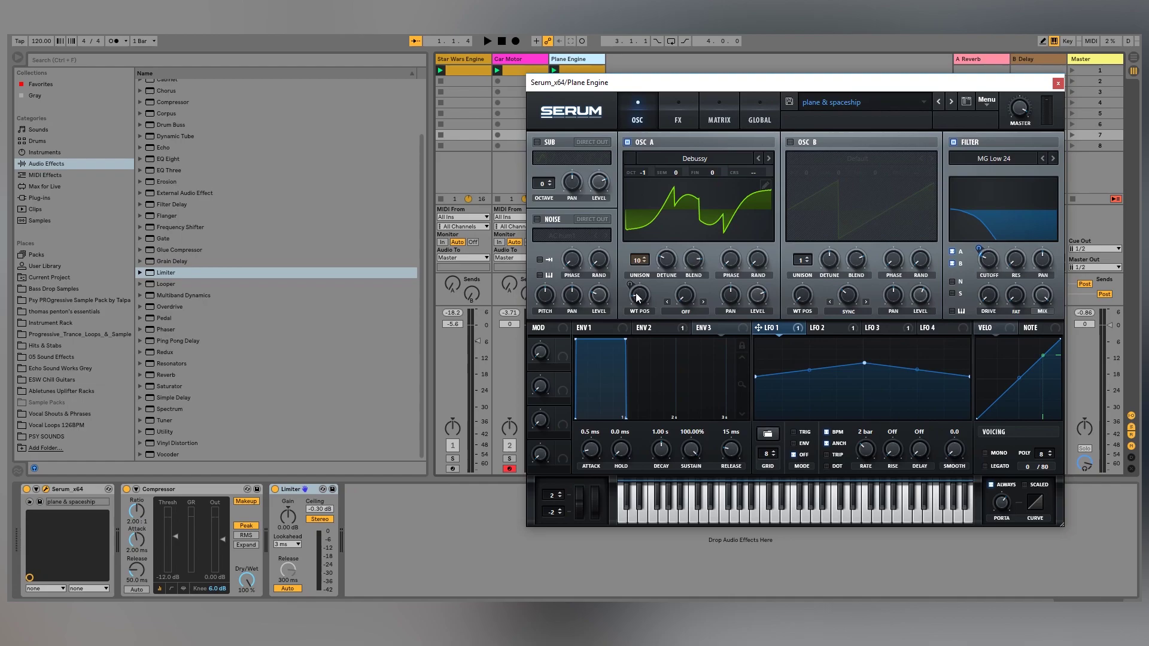
left_click_drag(632, 293, 641, 290)
key("space")
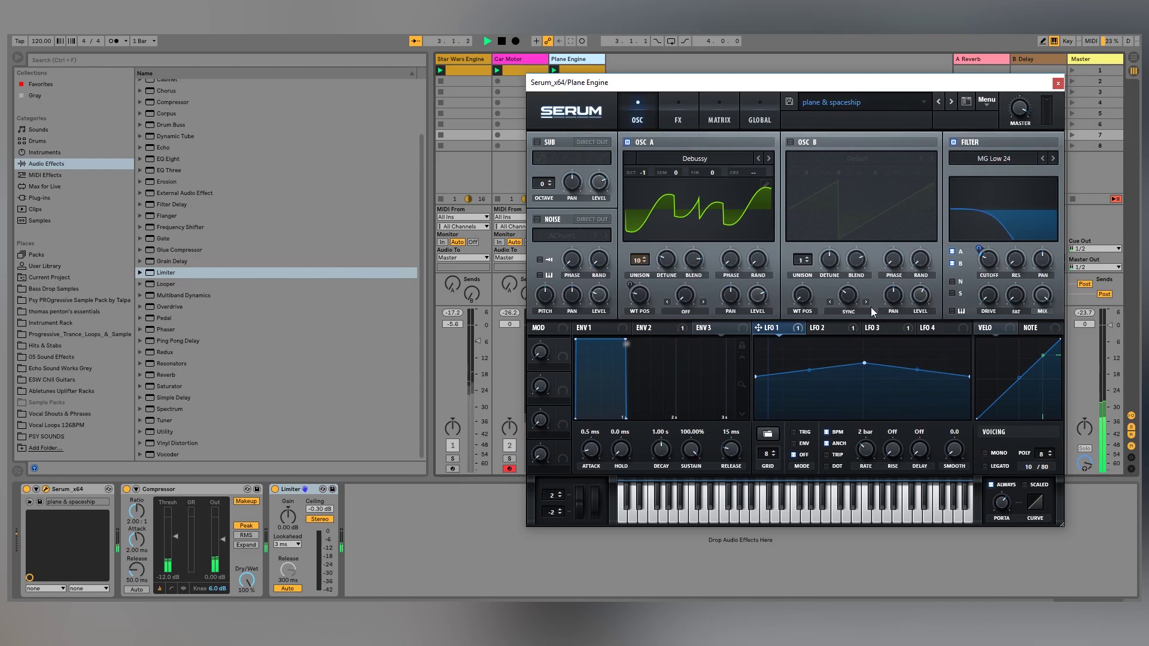
mouse_move(836, 326)
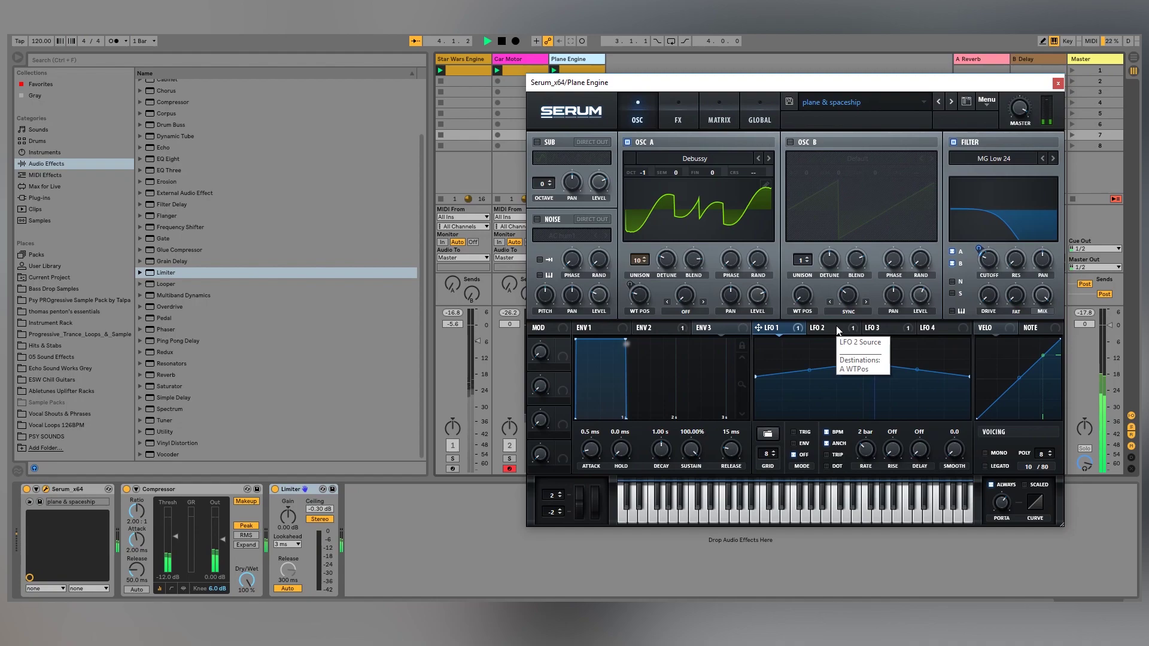
key("space")
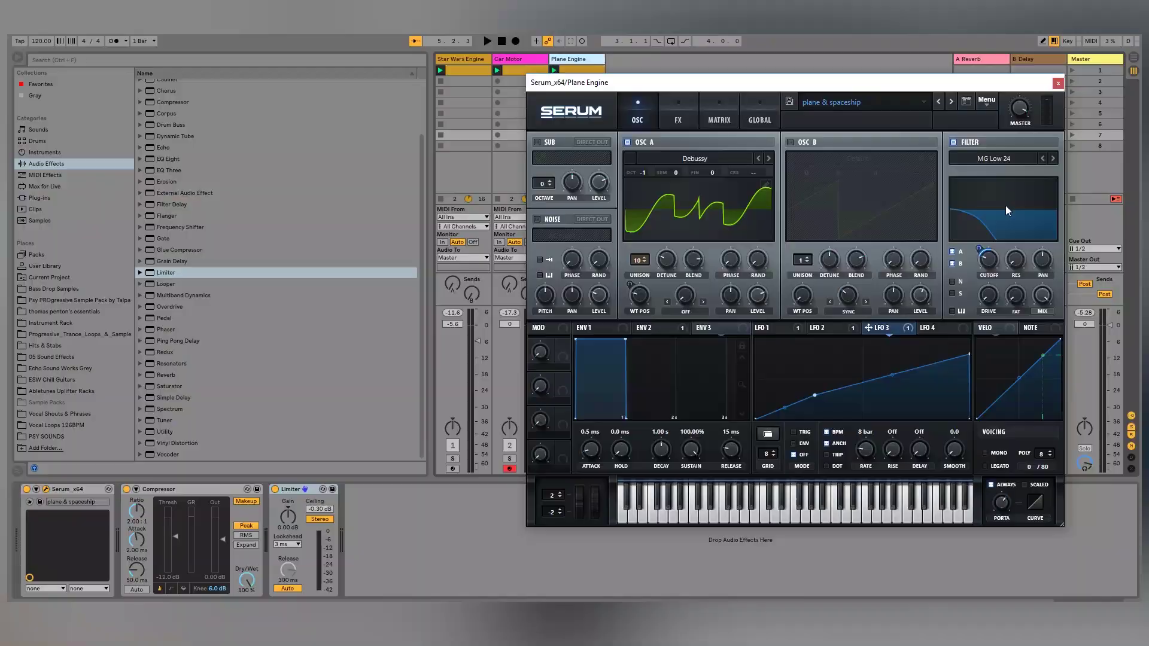
Step: View the LFO 1 triangle shape, stop playback, and re-enable the filter
left_click(928, 328)
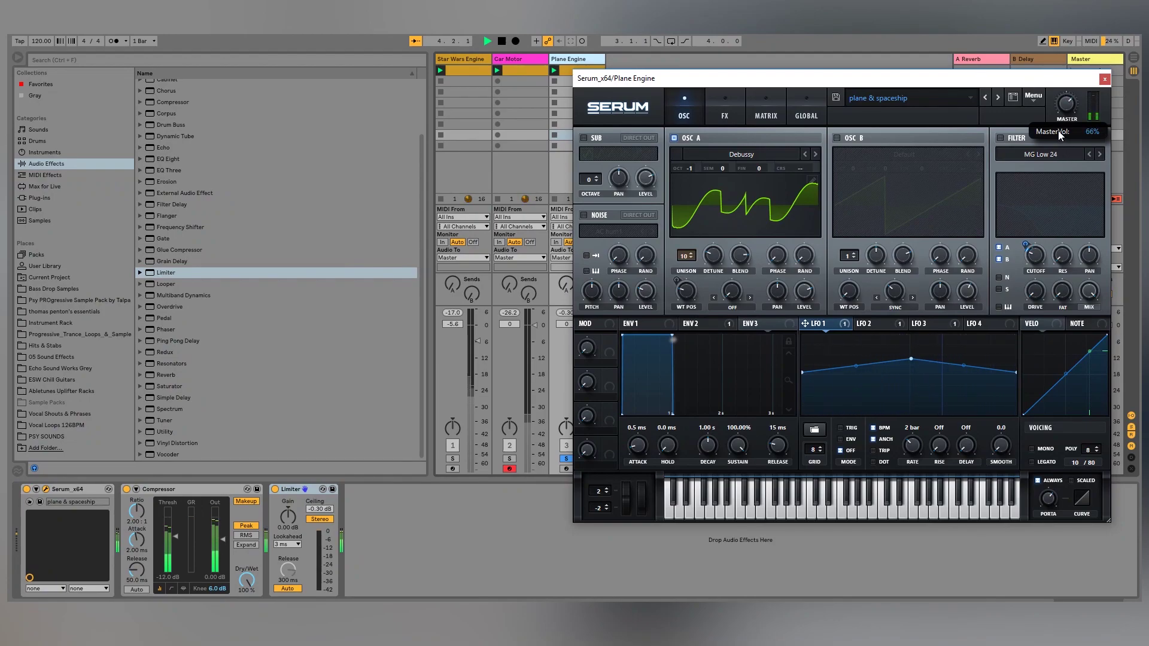
key("space")
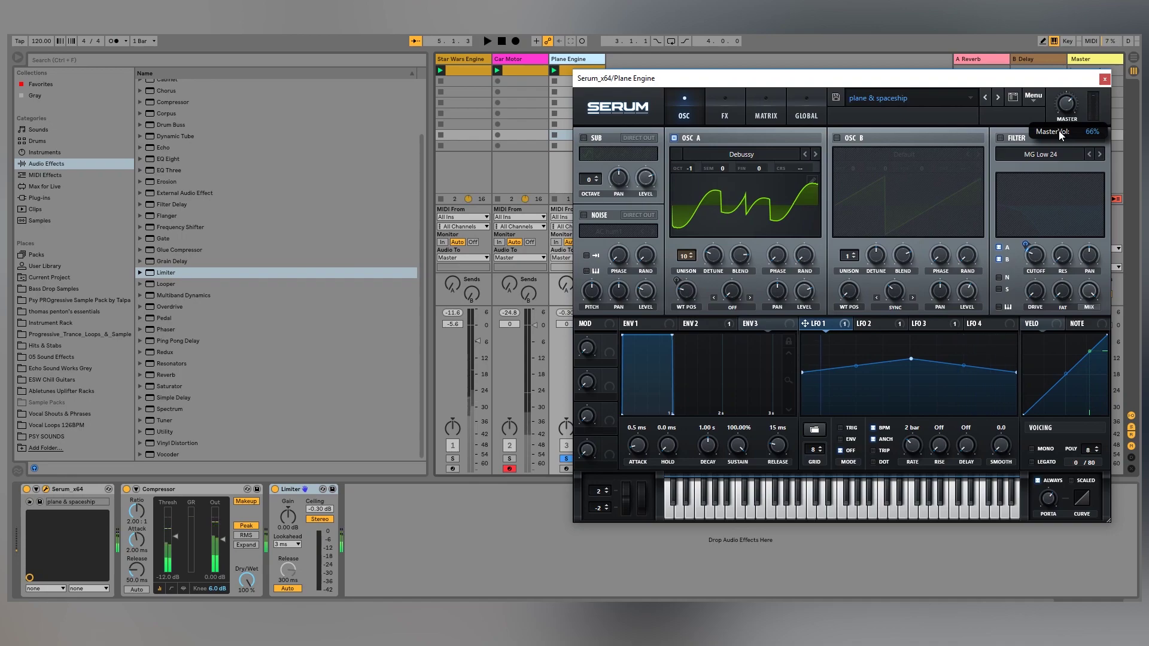
left_click(1001, 138)
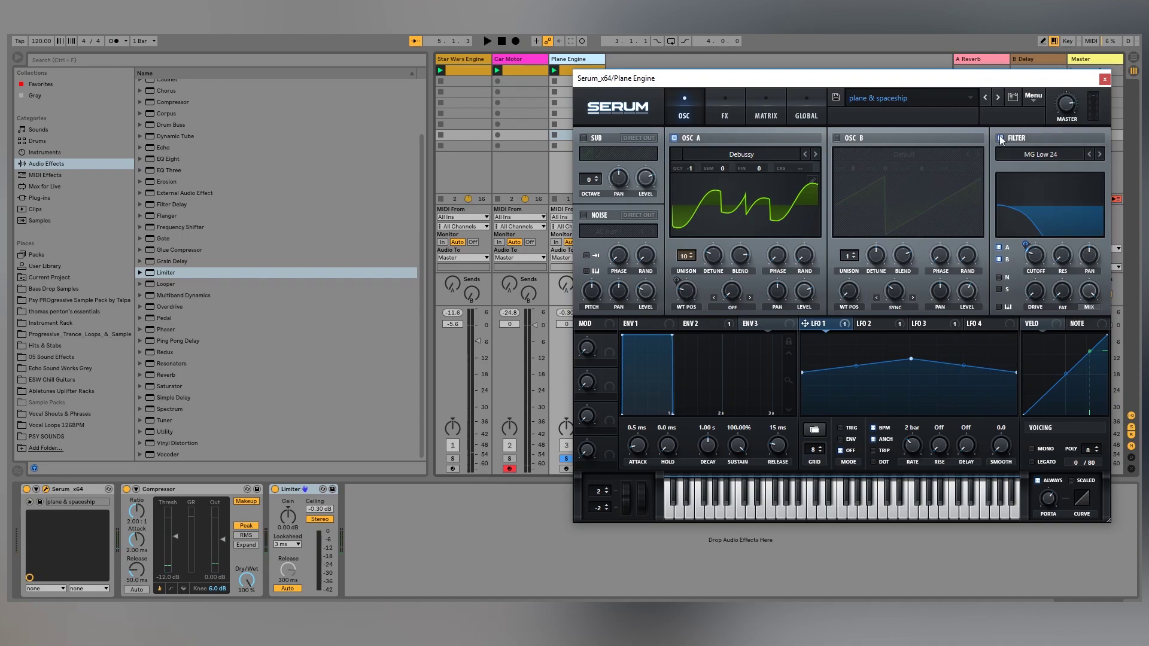